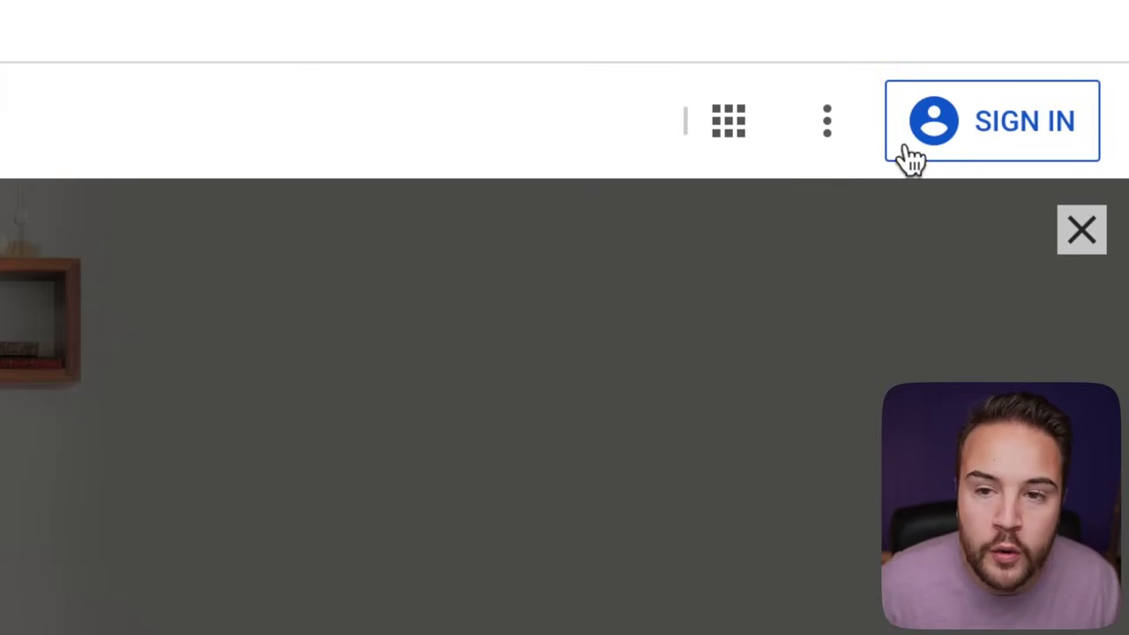
From YouTube's sign-in, choose another account and begin creating a new Google account
click(980, 132)
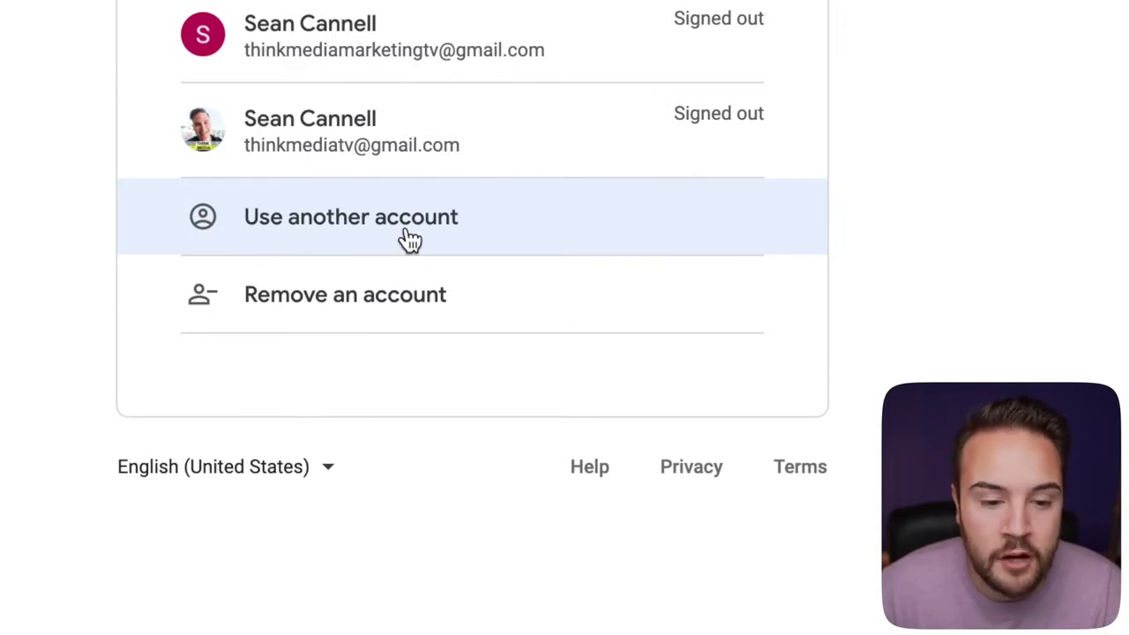
click(408, 233)
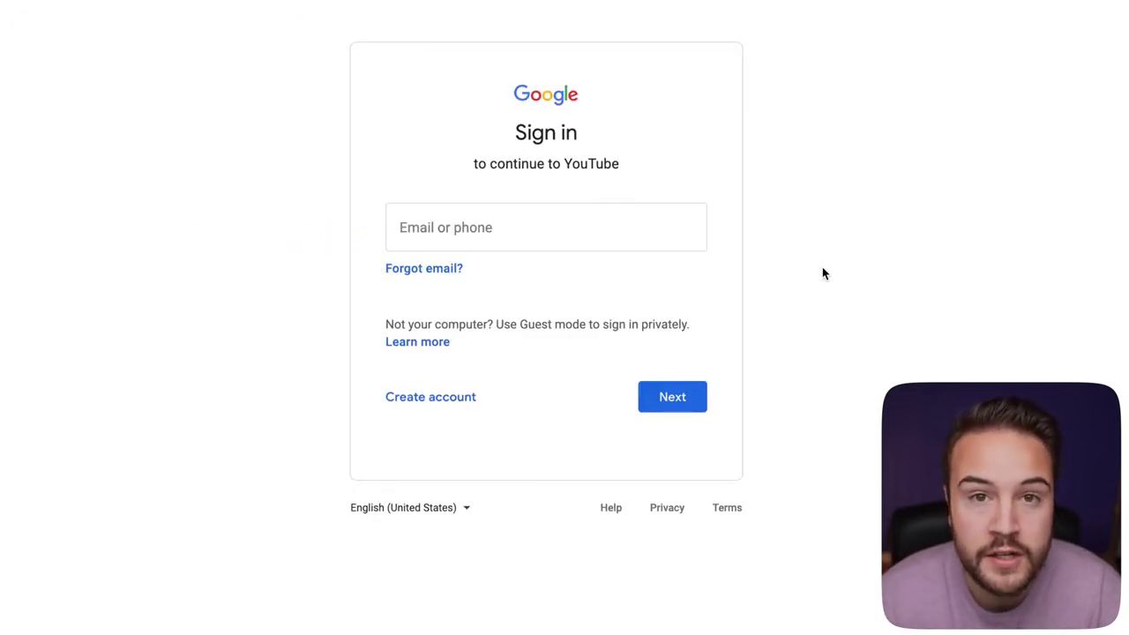
click(444, 398)
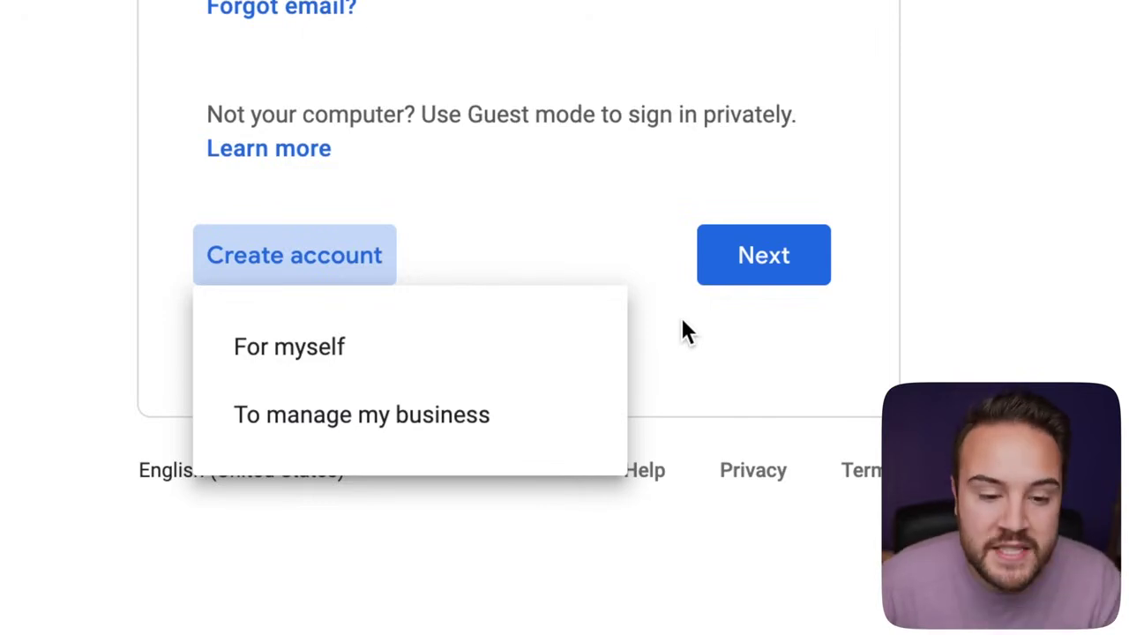
Pick the 'To manage my business' account type and enter the first and last name
click(514, 439)
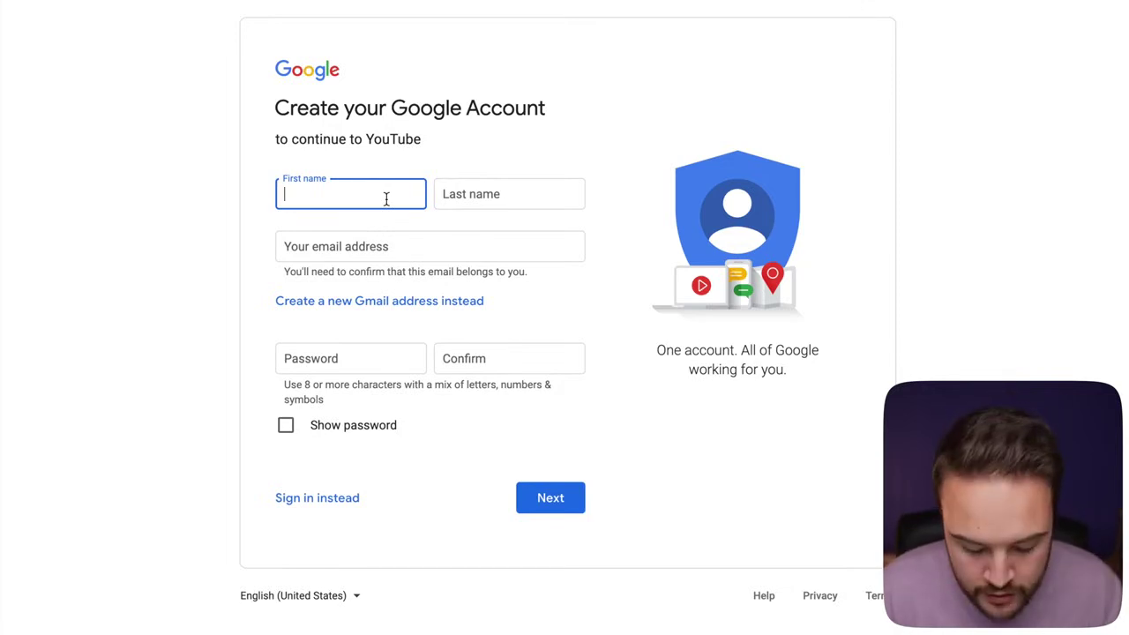
text(Nikuj)
key(BackSpace)
key(BackSpace)
key(BackSpace)
key(BackSpace)
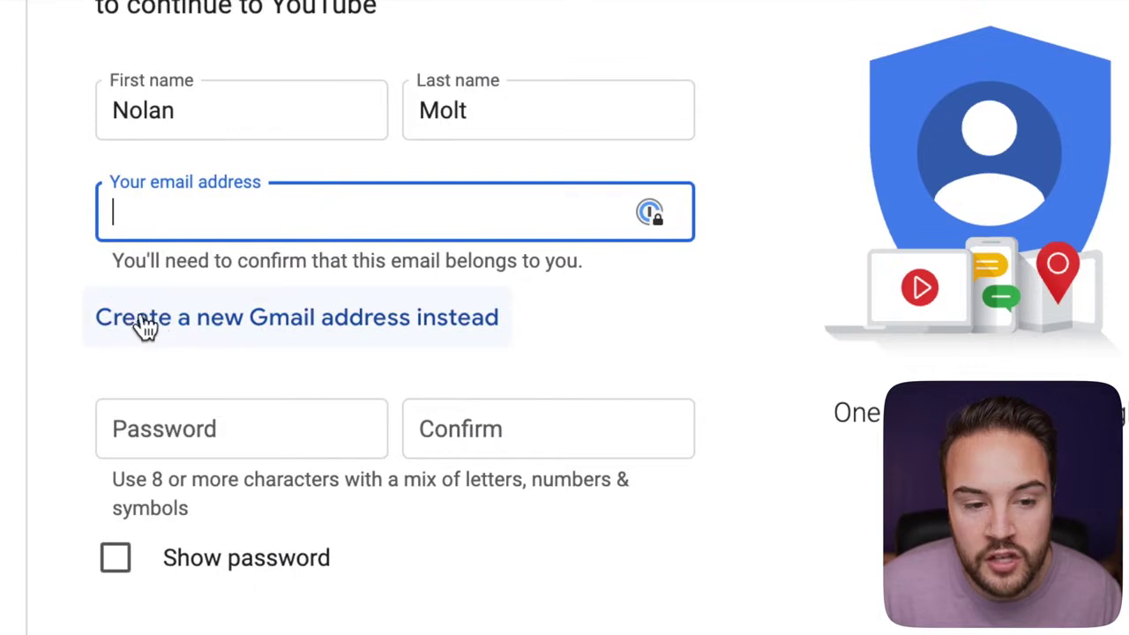
Switch to a new Gmail address, try a username, then take the first available suggestion
click(229, 333)
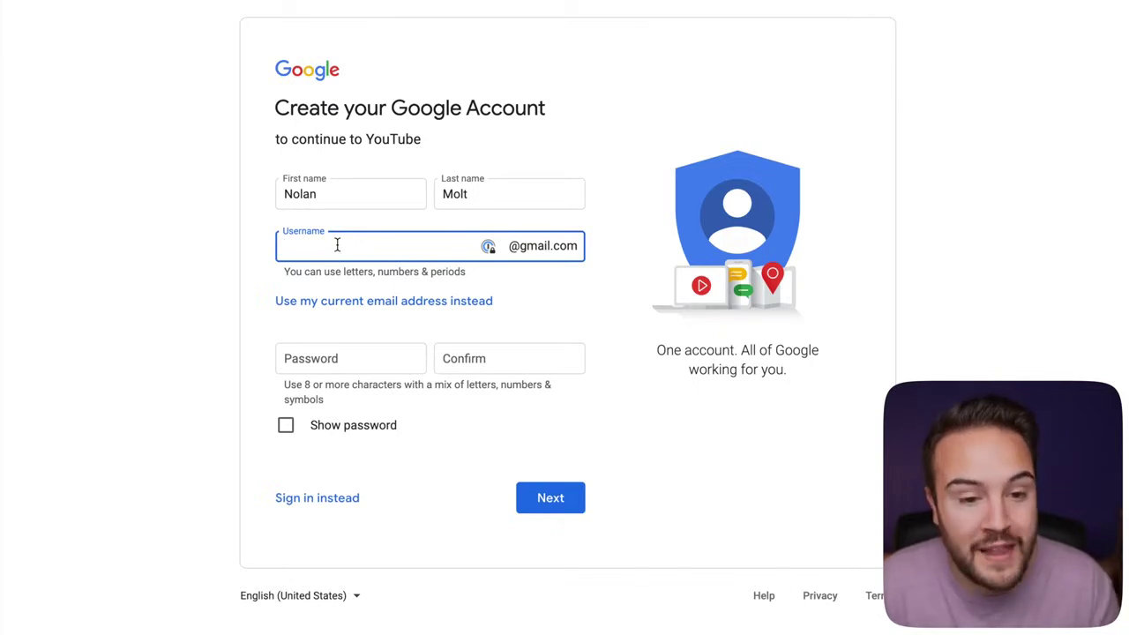
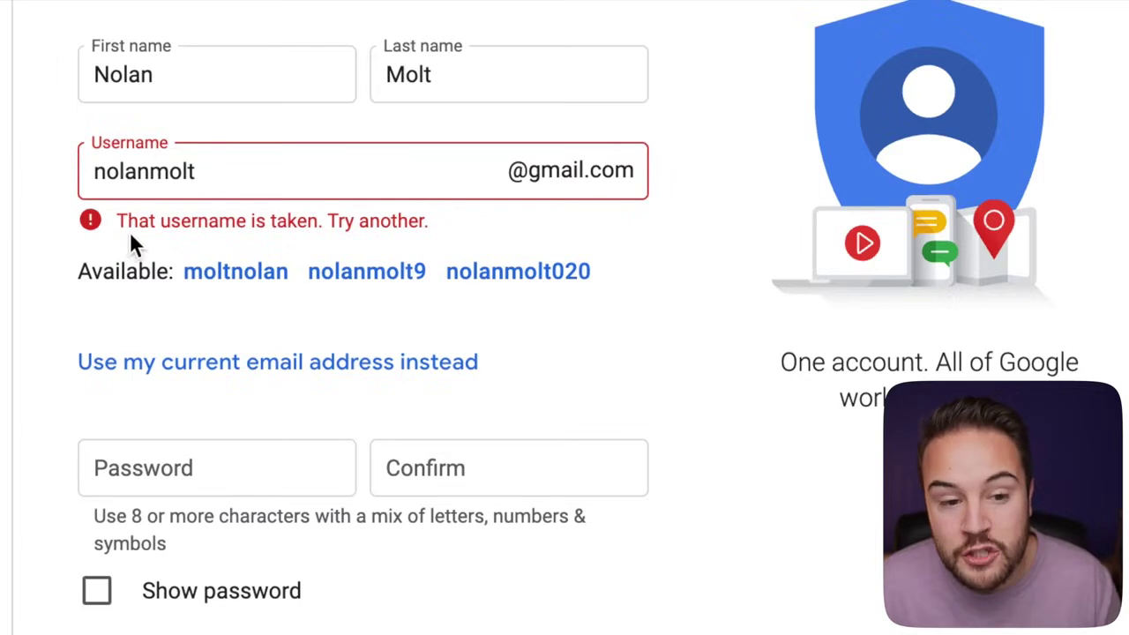
click(349, 178)
text(1)
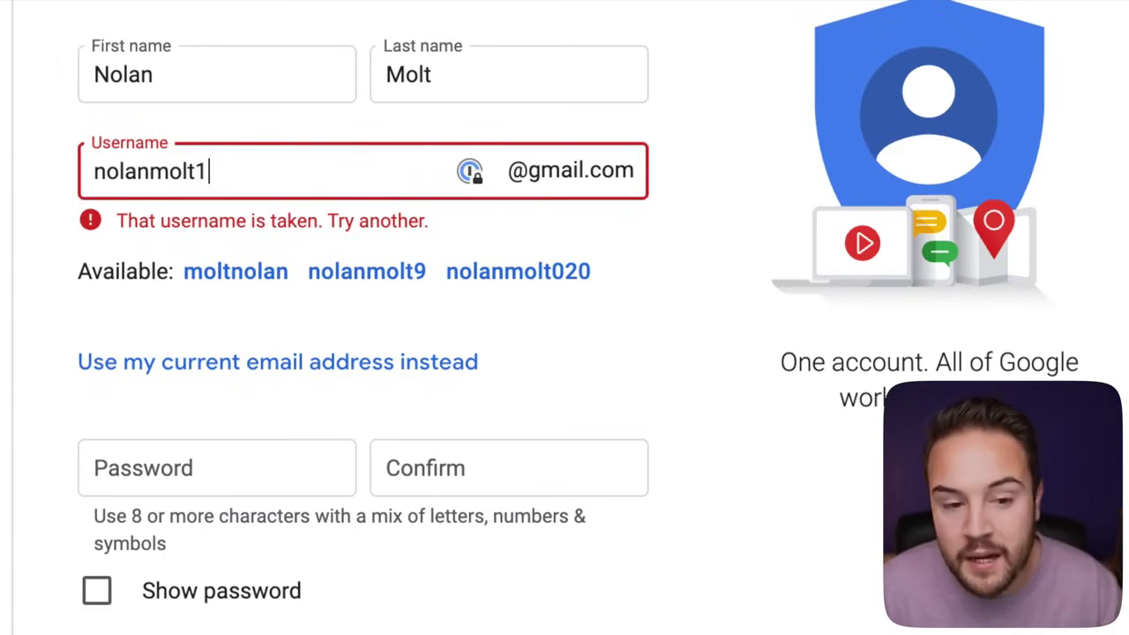
click(267, 274)
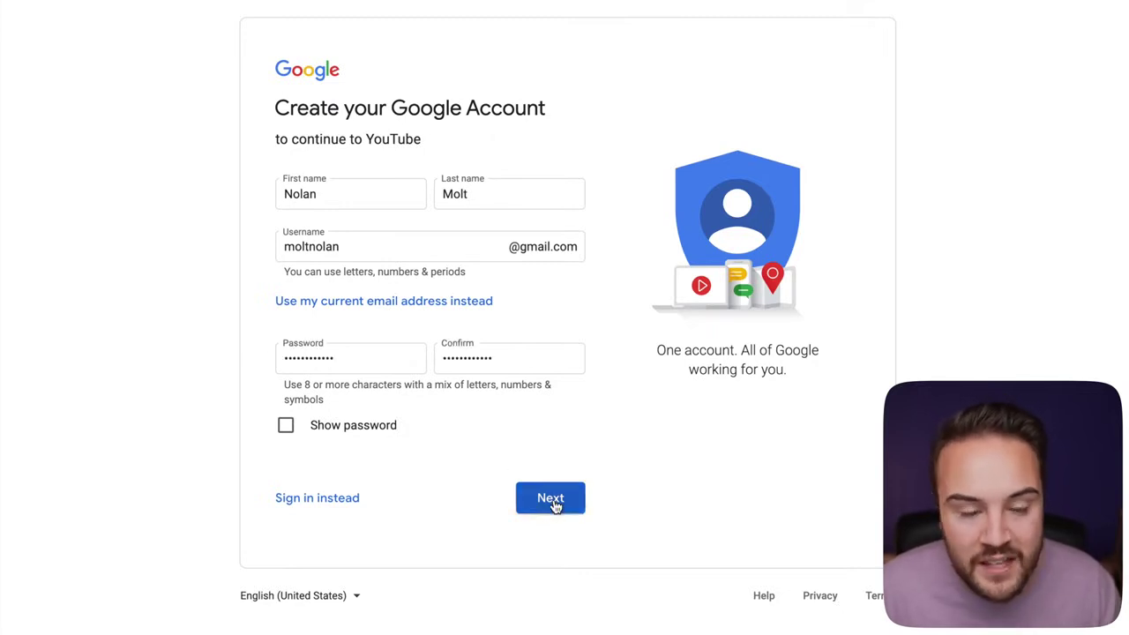
Submit the account details, save the password in the browser, and agree to Privacy and Terms
click(552, 499)
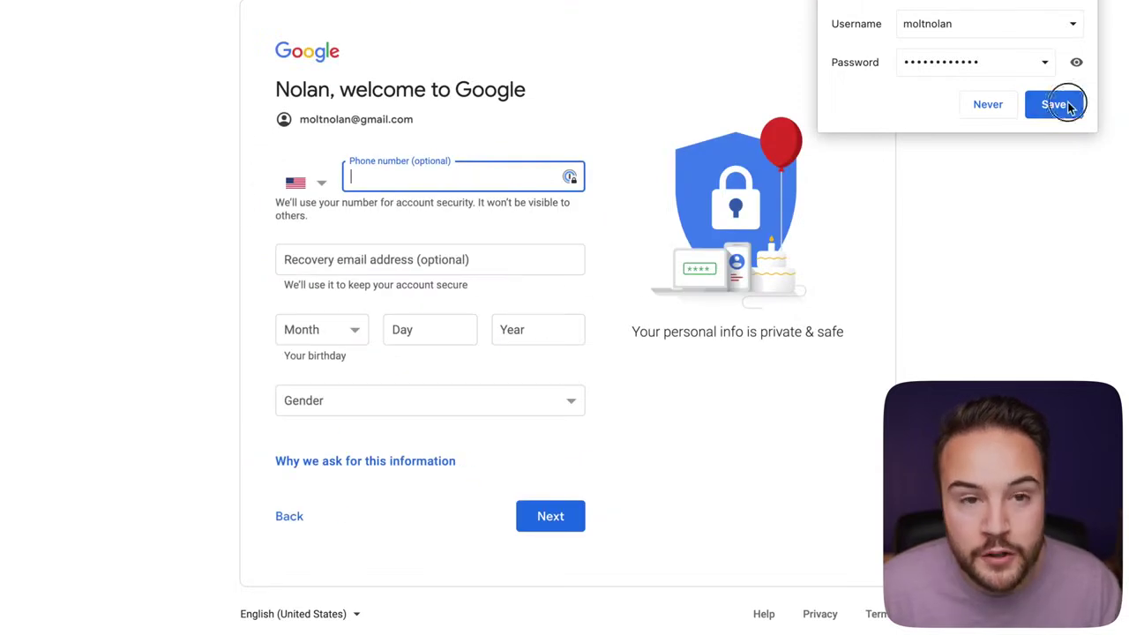
click(1069, 105)
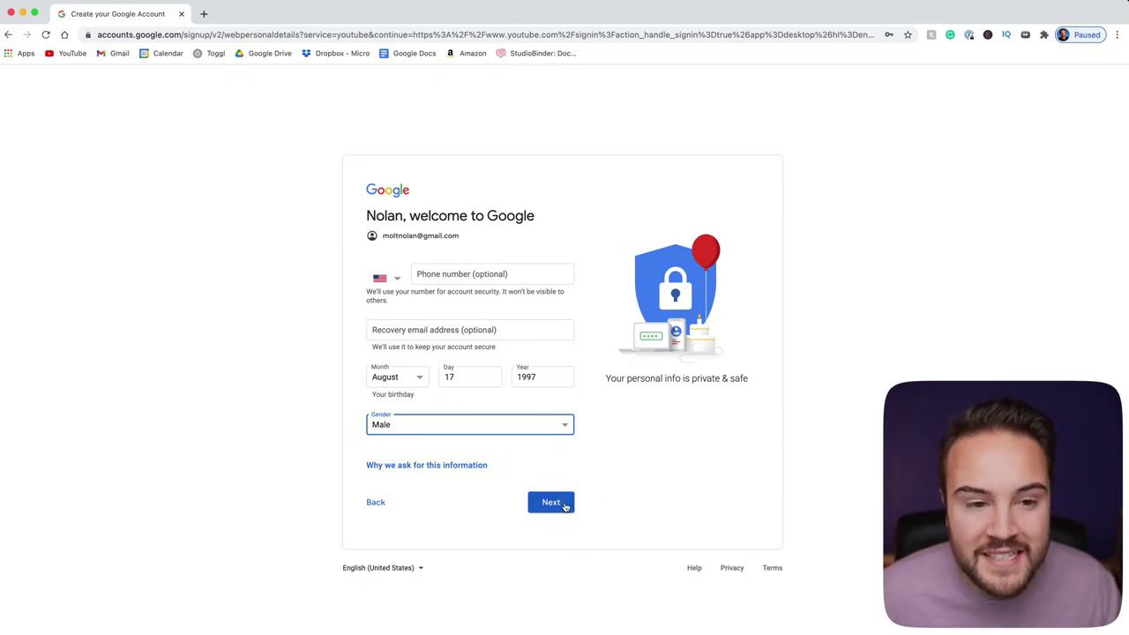
click(550, 502)
scroll(606, 480, down, 2)
scroll(606, 480, down, 7)
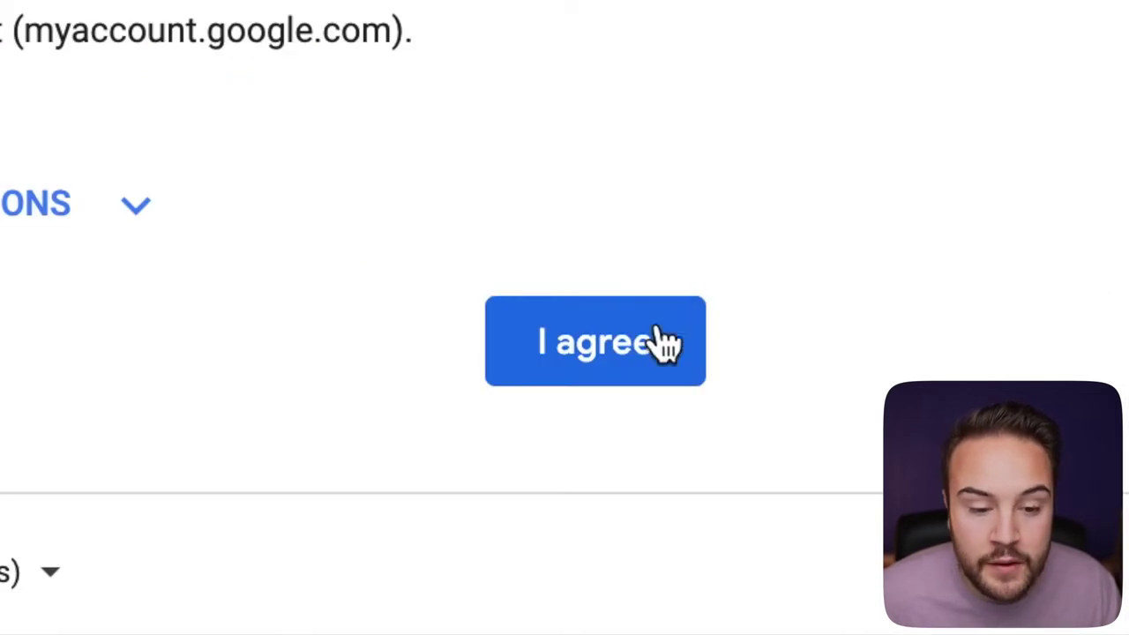
click(657, 340)
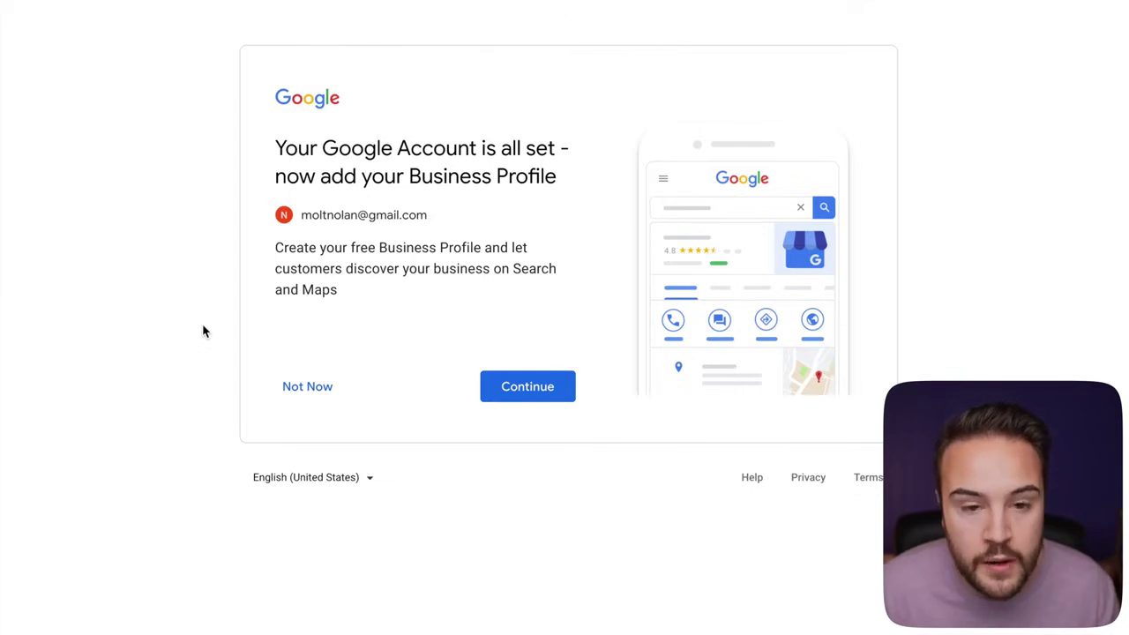
Skip the Business Profile offer and open the new account's avatar menu on YouTube
click(319, 396)
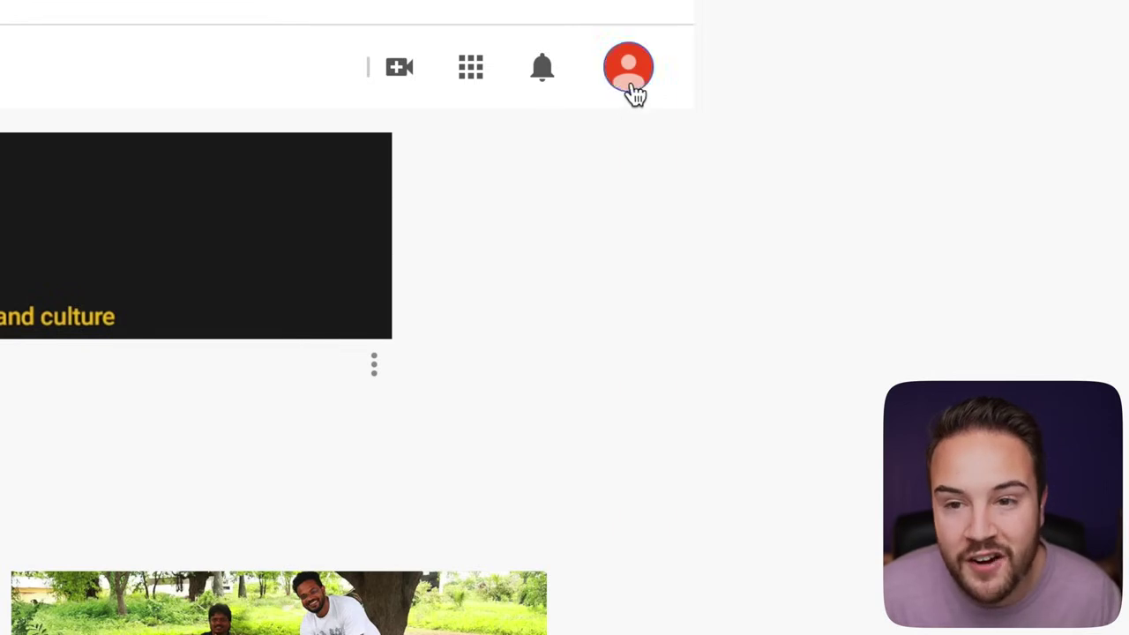
click(628, 69)
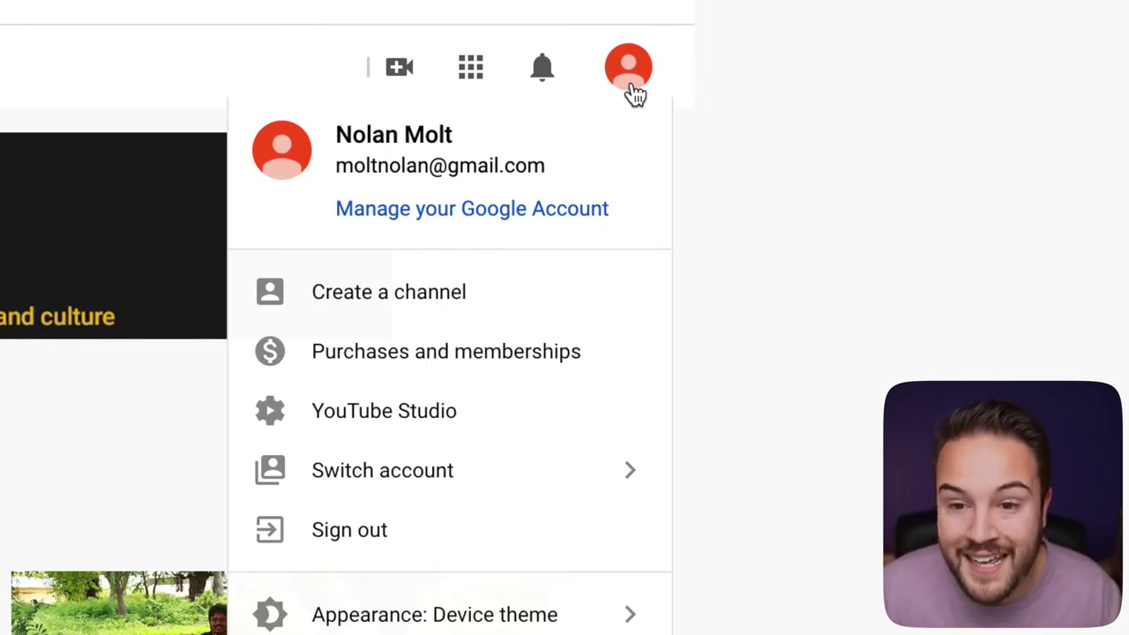
Create a YouTube channel with the custom name 'Mr. Awesome Sauce'
click(484, 303)
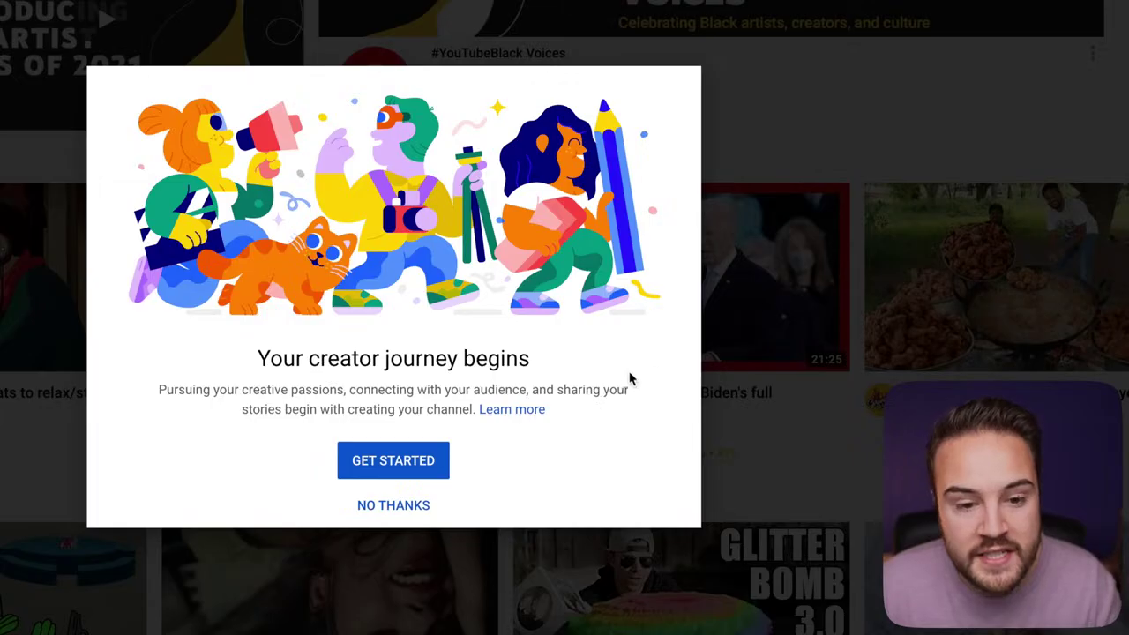
click(423, 471)
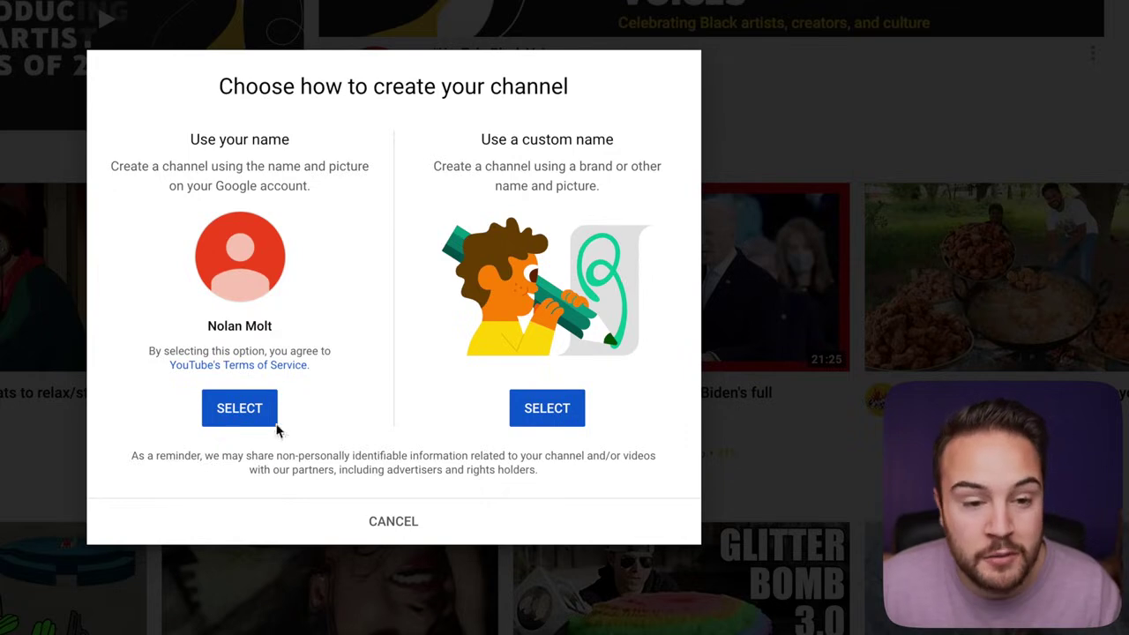
click(567, 409)
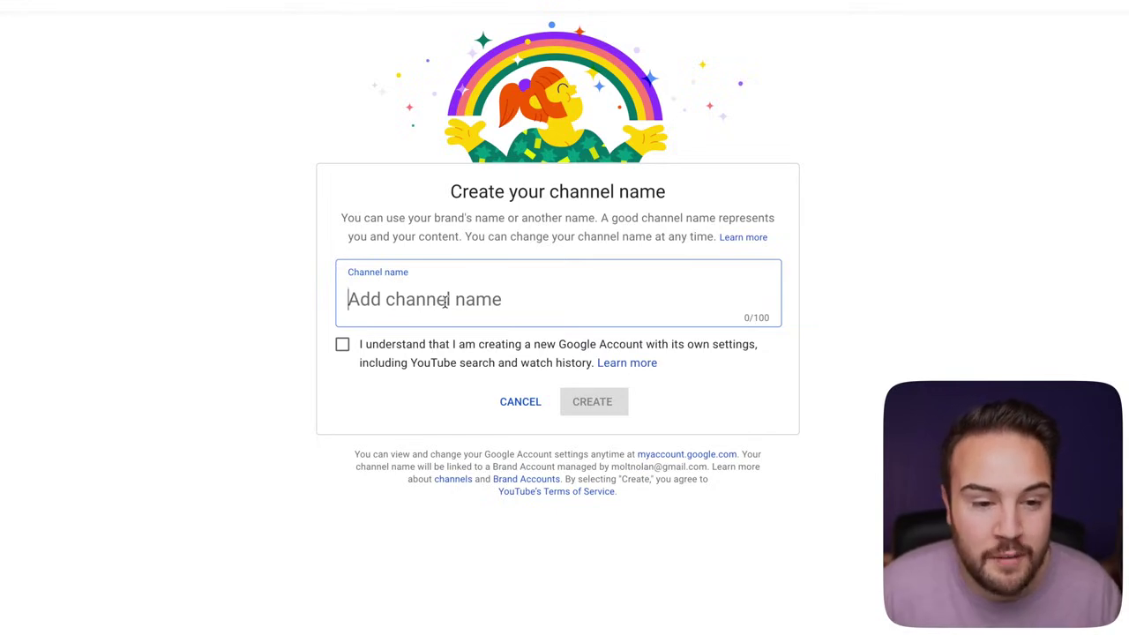
text(Mr. Awesome Sauce)
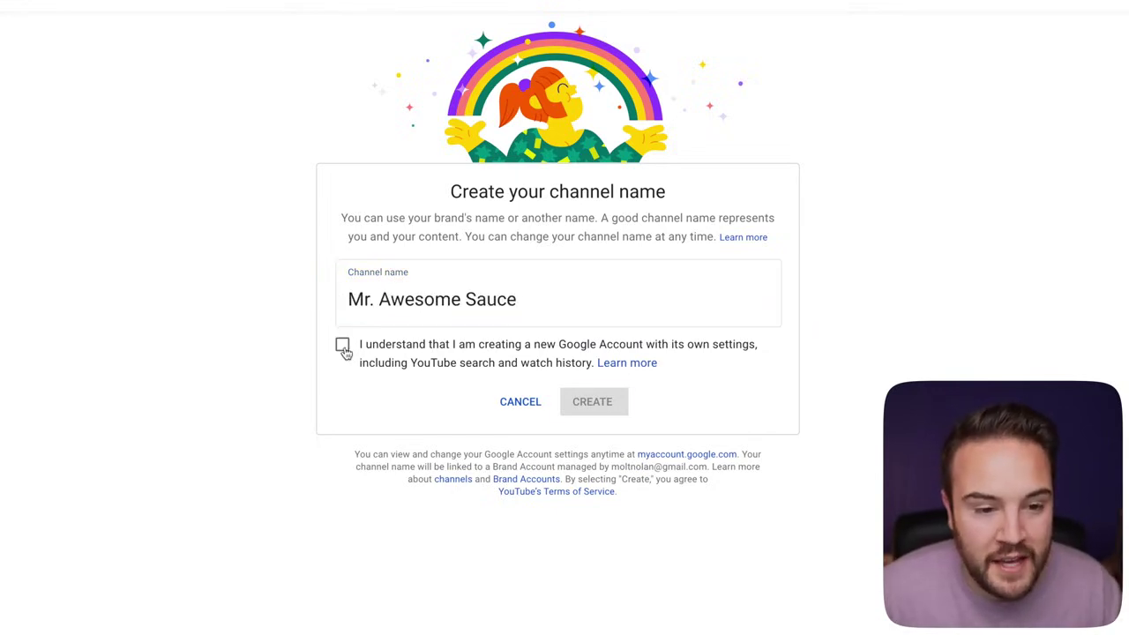
click(343, 344)
click(582, 413)
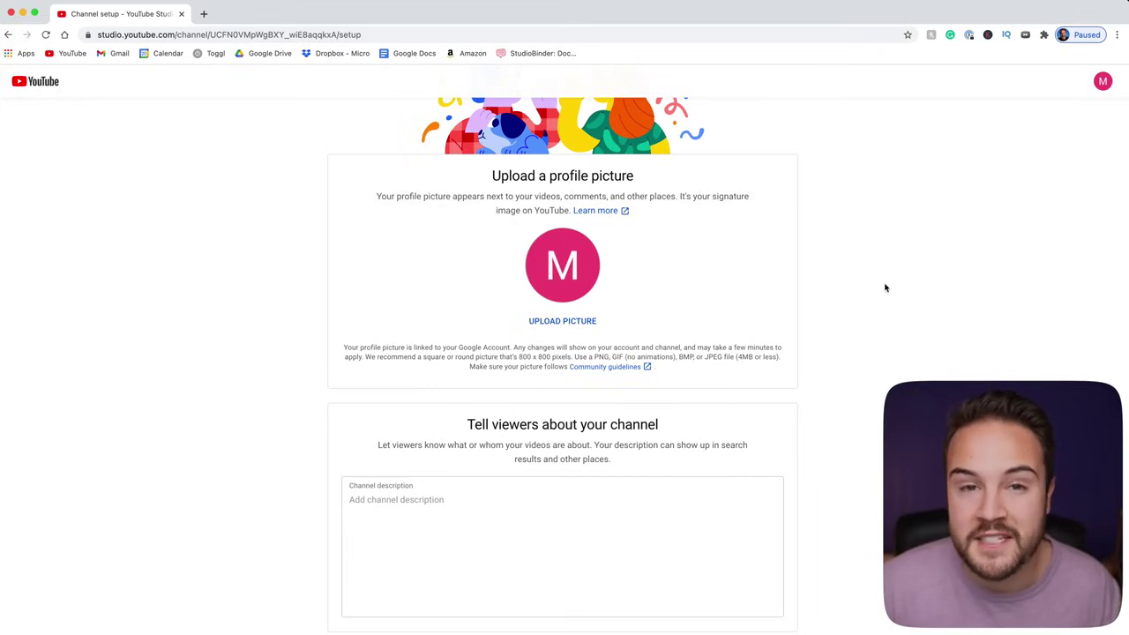
Return to YouTube home and open the Mr. Awesome Sauce channel page via Your channel
scroll(727, 202, up, 2)
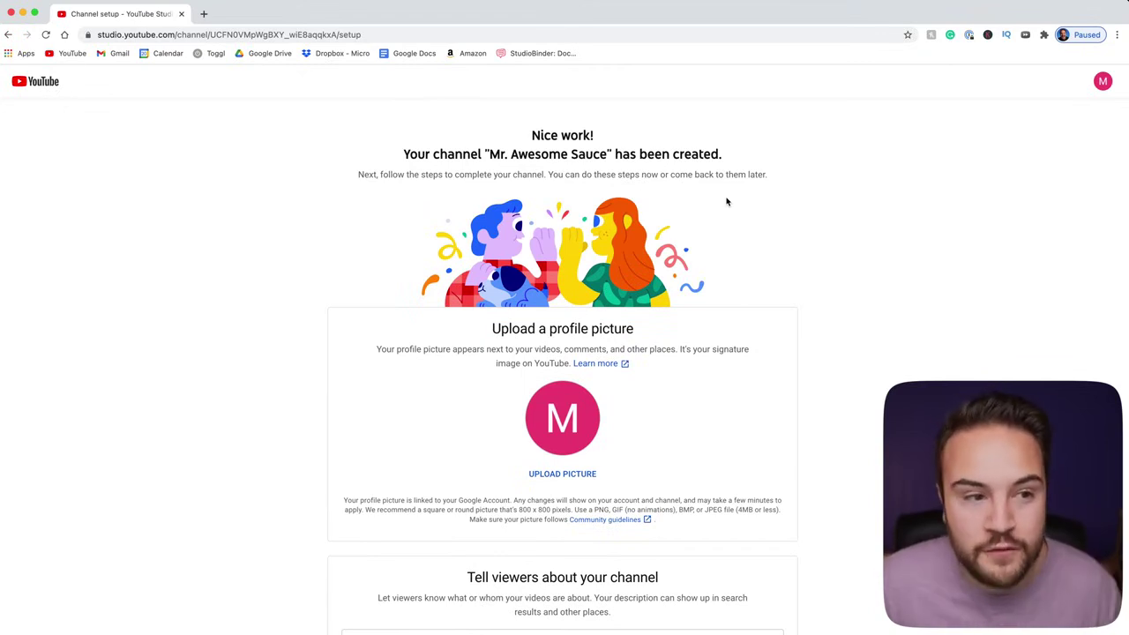
click(27, 85)
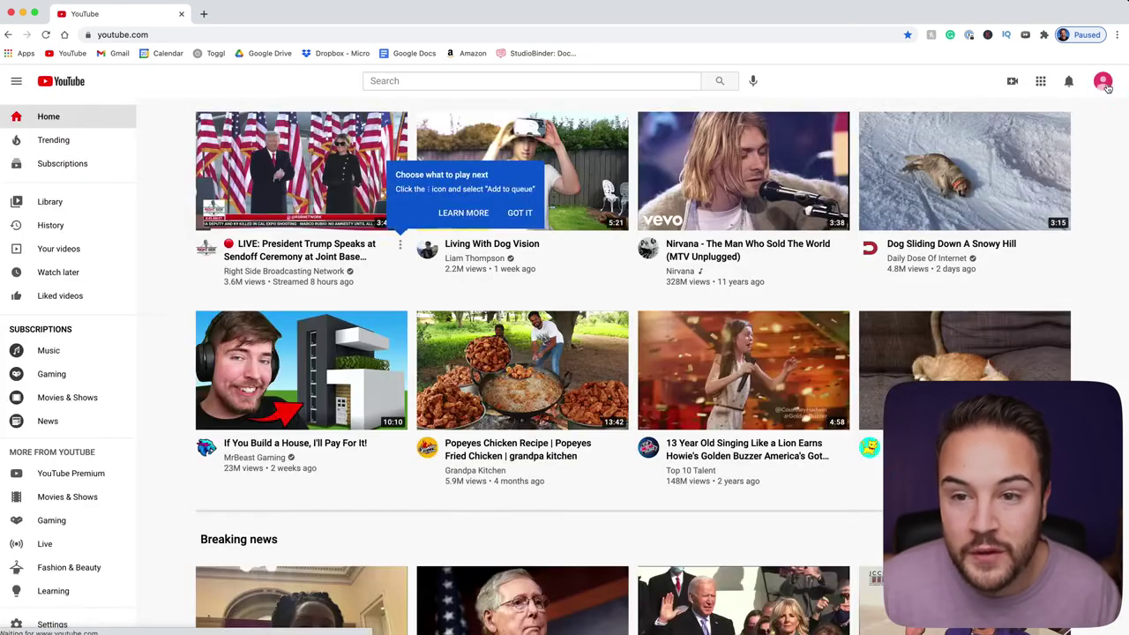
click(1103, 82)
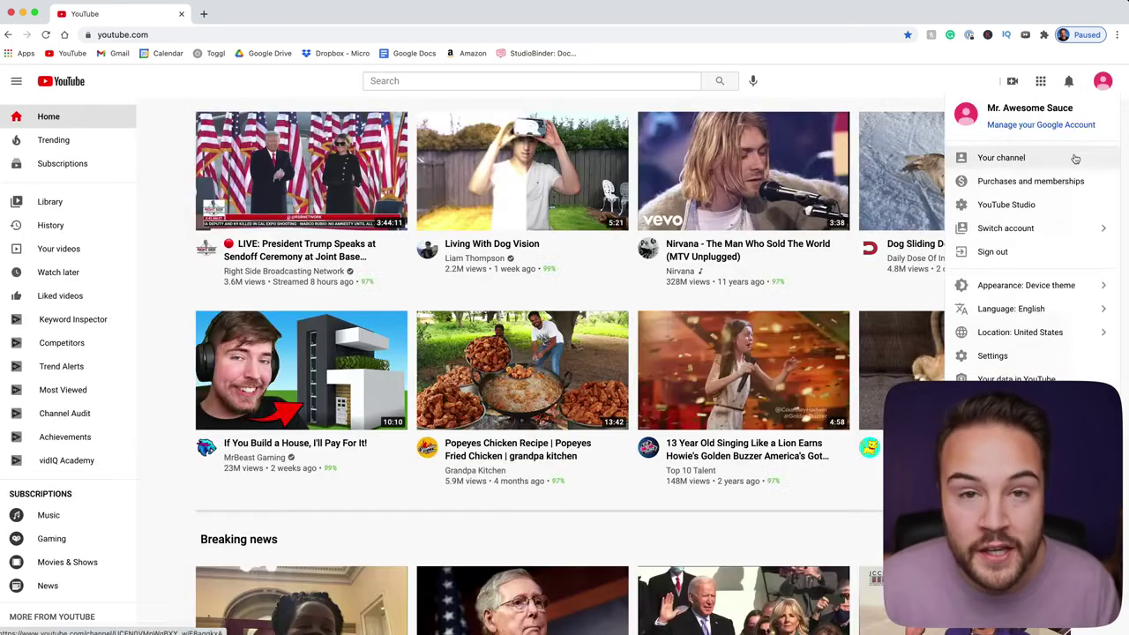
click(1075, 159)
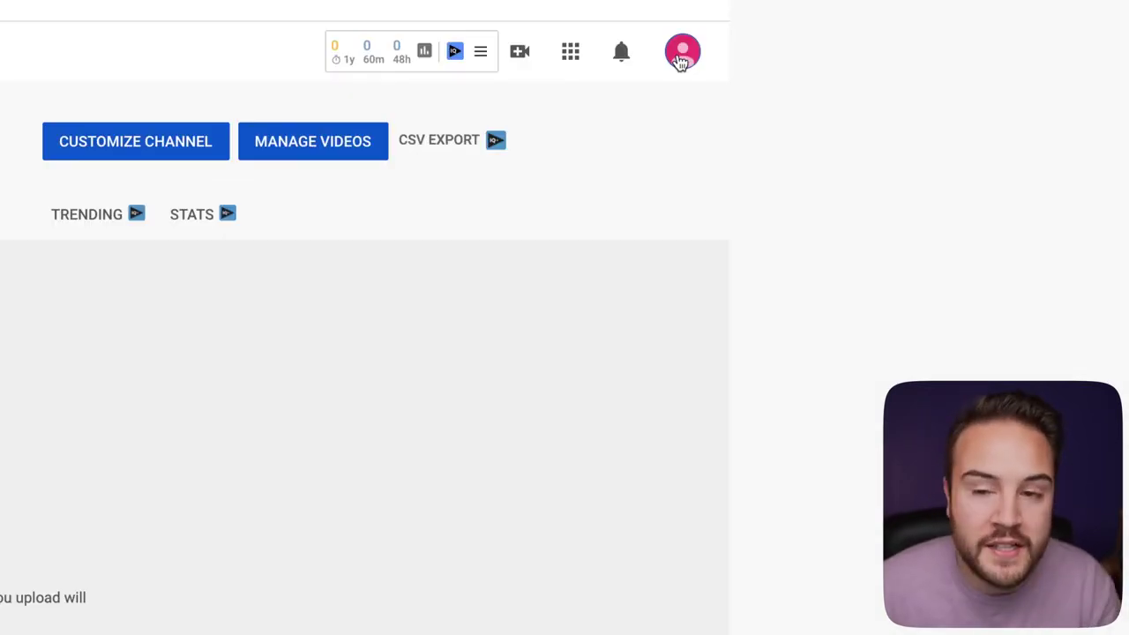
In YouTube Settings, review the account's channels and the Create a new channel option
click(683, 58)
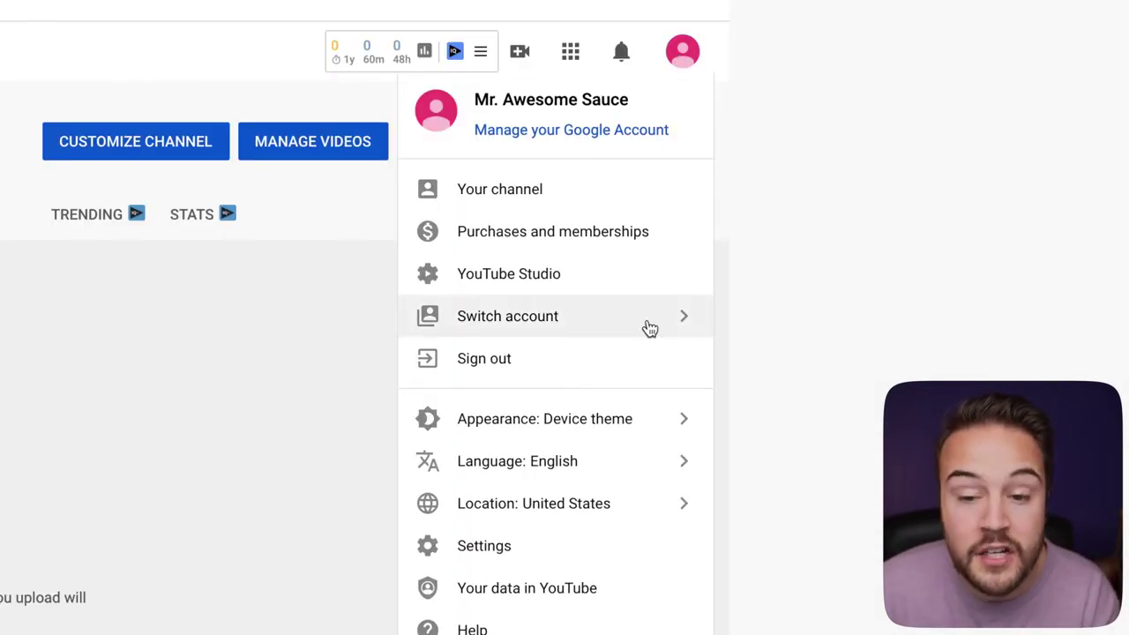
click(521, 546)
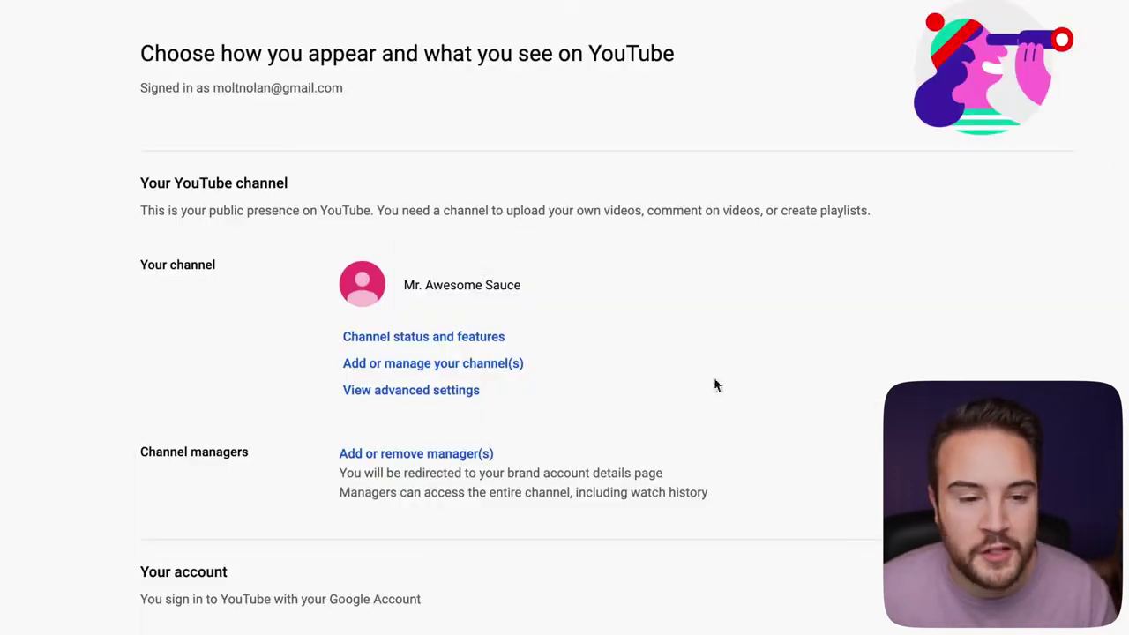
click(403, 368)
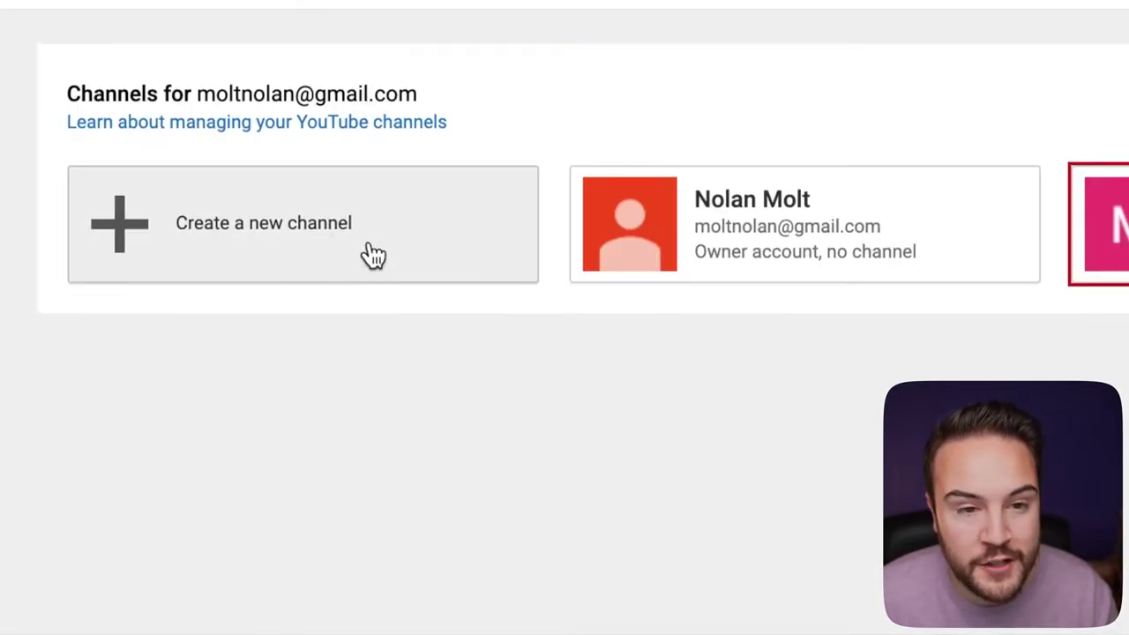
click(364, 251)
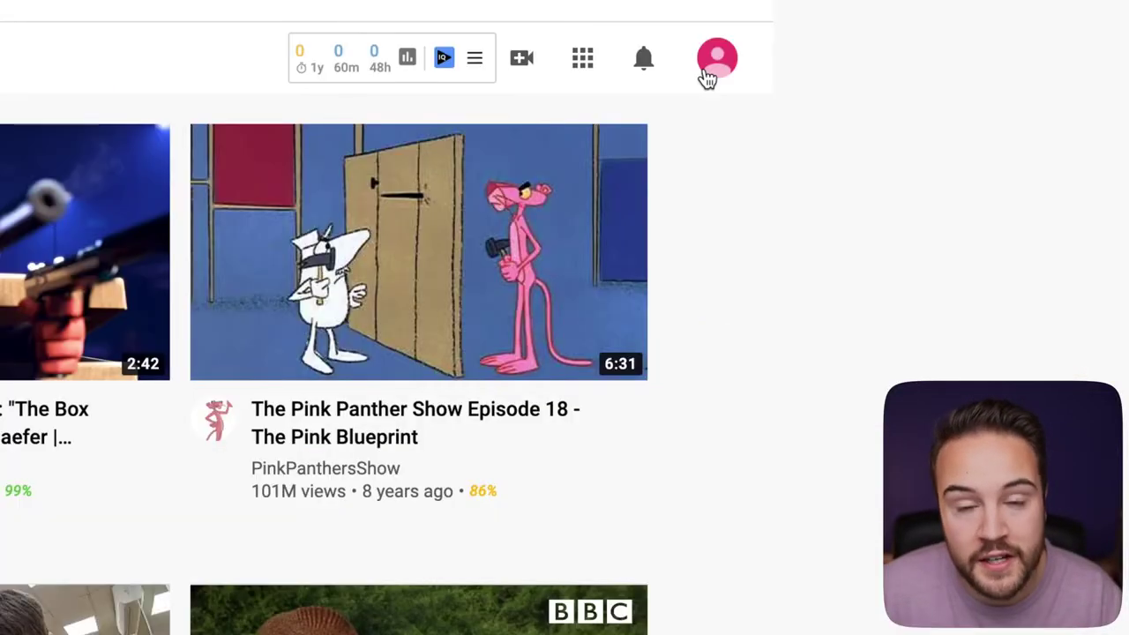
In YouTube Studio's Channel settings, open Feature eligibility and expand the phone-verification features
click(1100, 88)
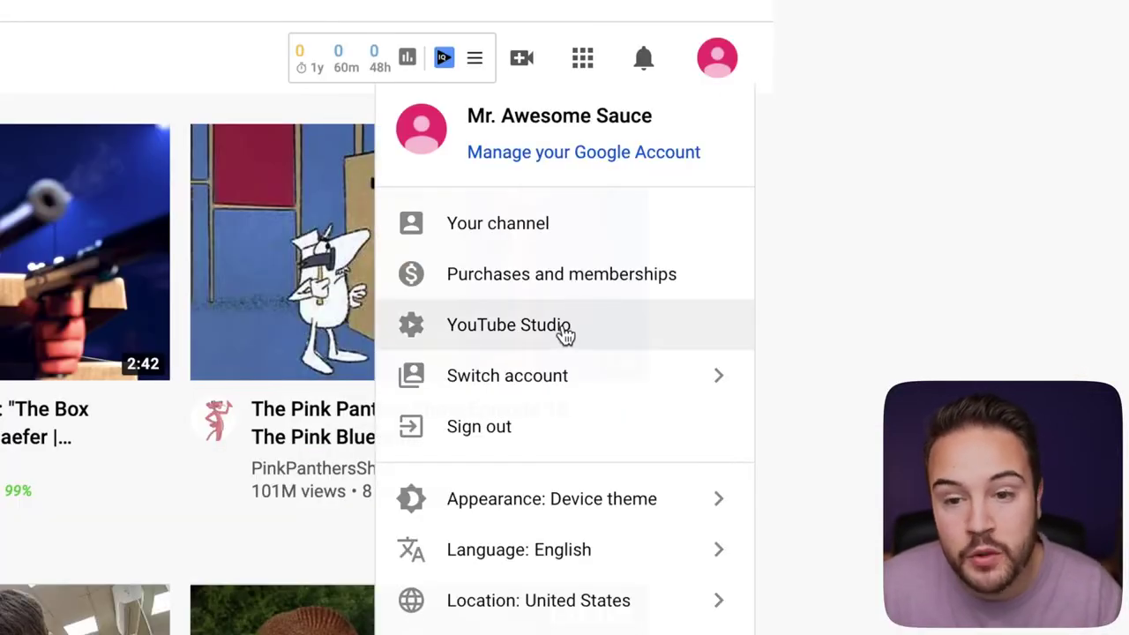
click(609, 337)
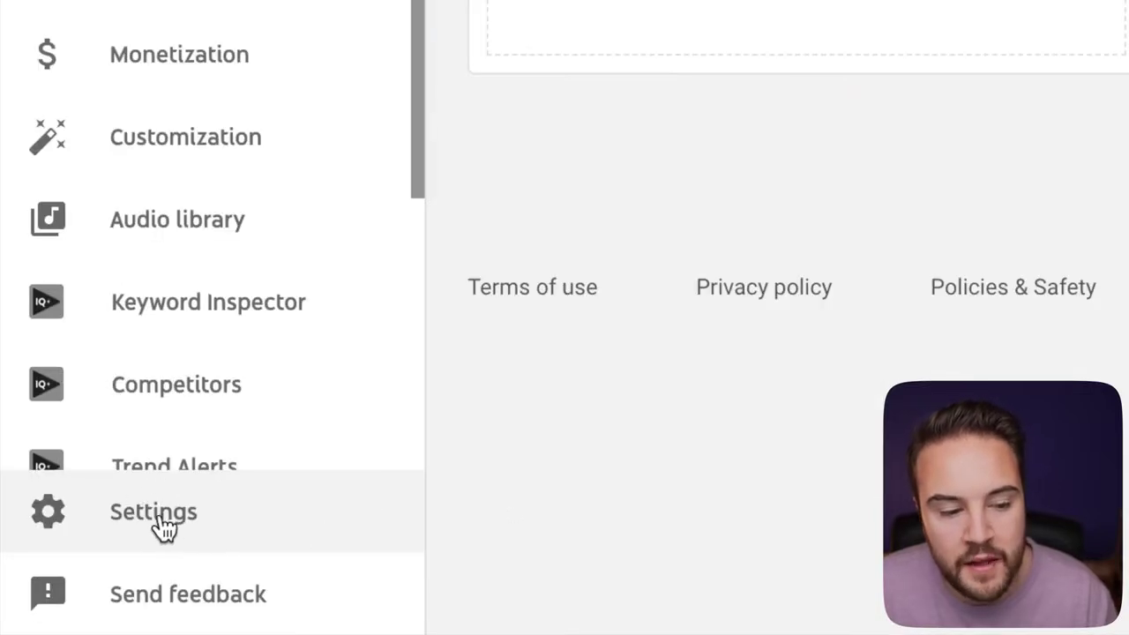
click(163, 529)
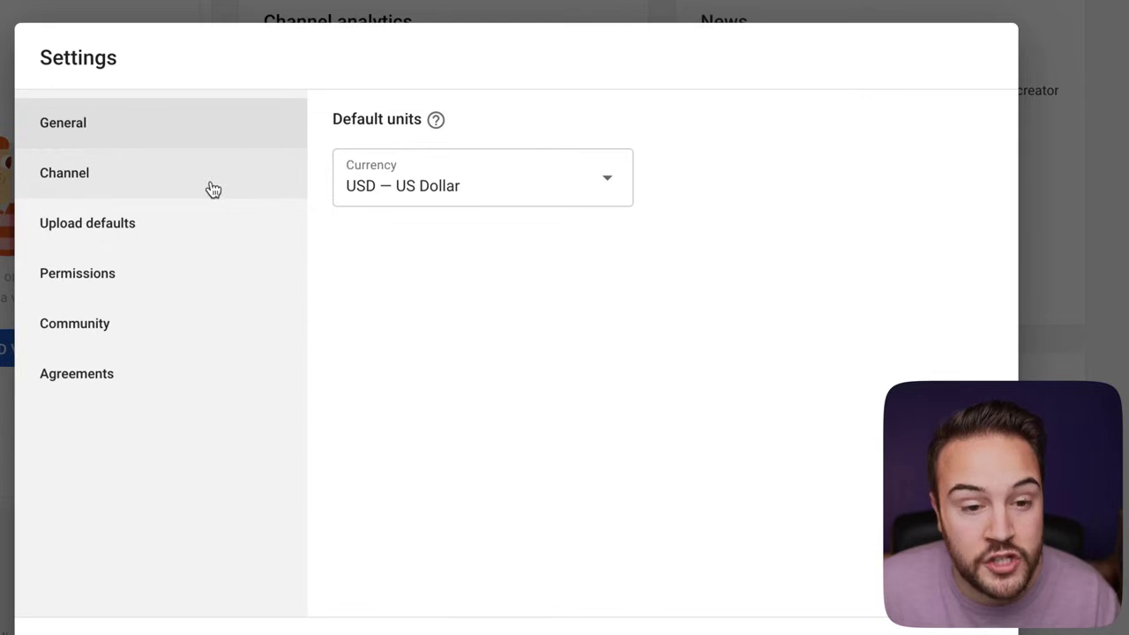
click(218, 193)
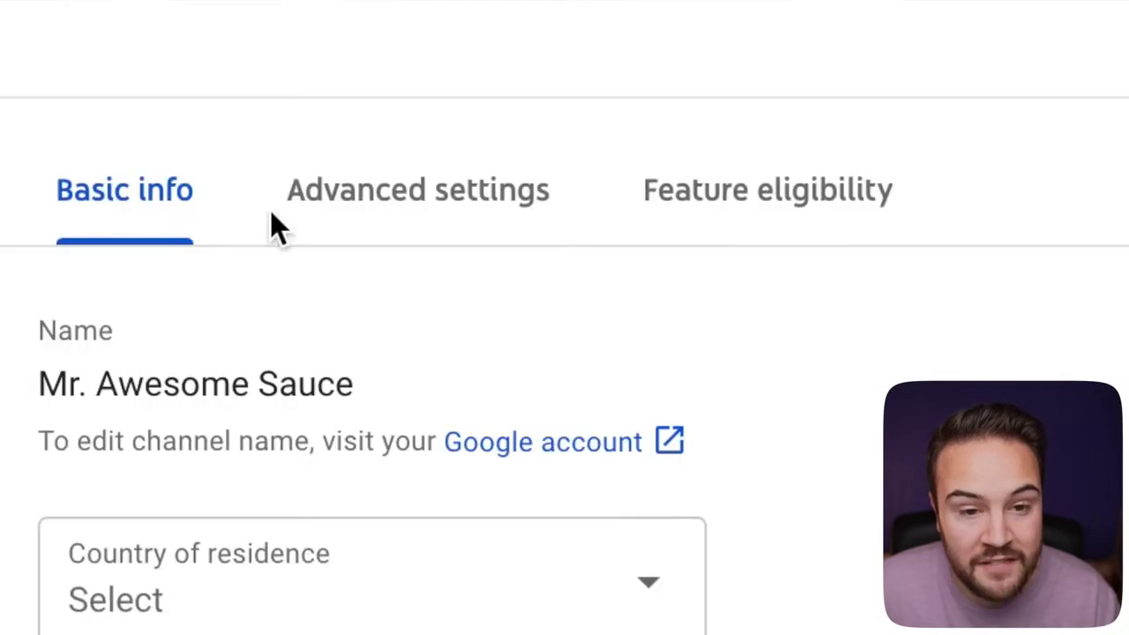
click(829, 221)
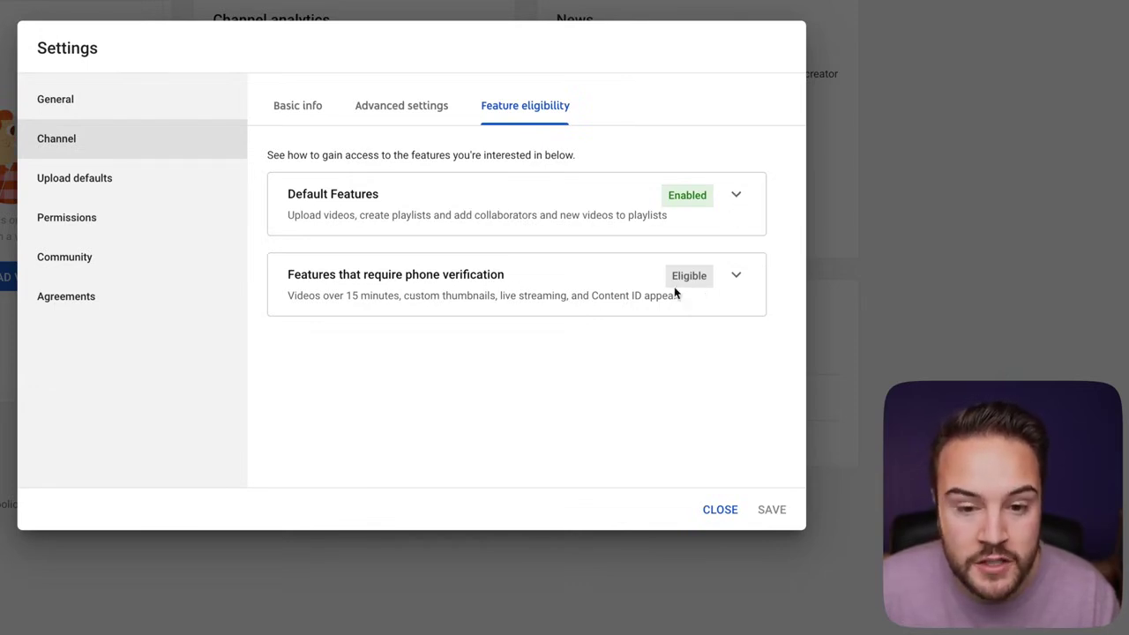
click(736, 279)
scroll(640, 309, down, 1)
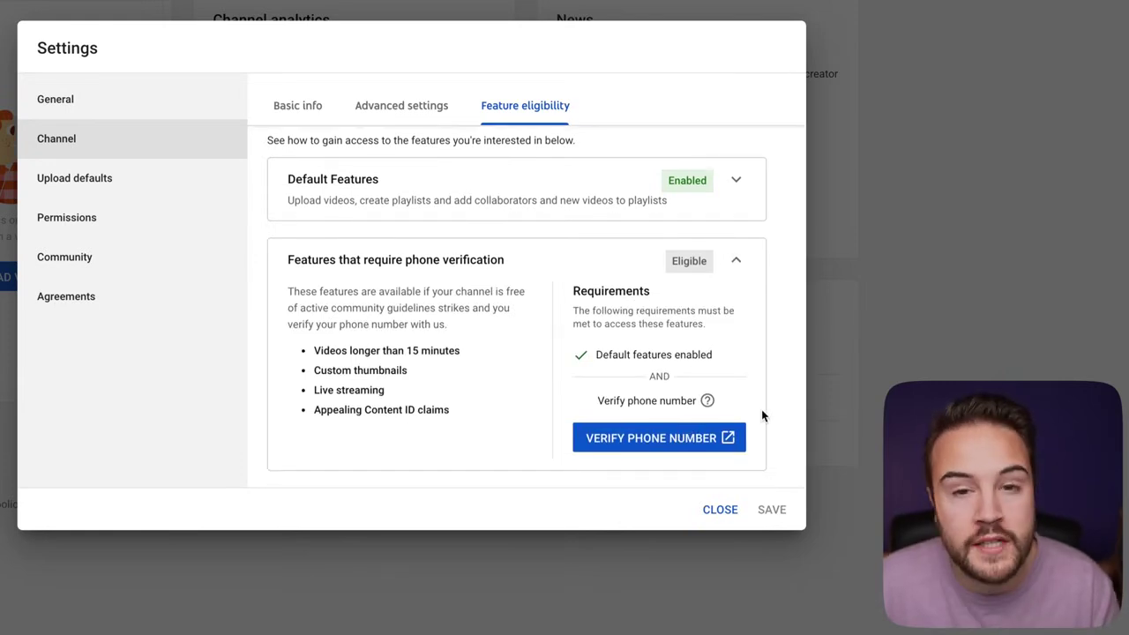
Verify the phone number by text: enter the number, then submit the 6-digit code received
click(702, 443)
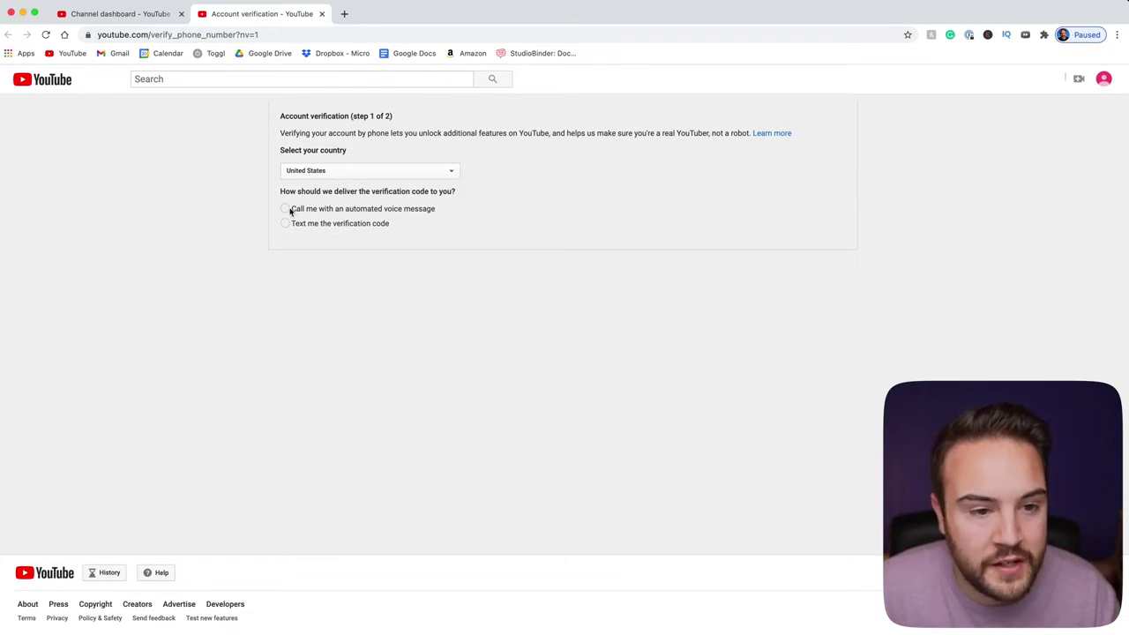
click(285, 223)
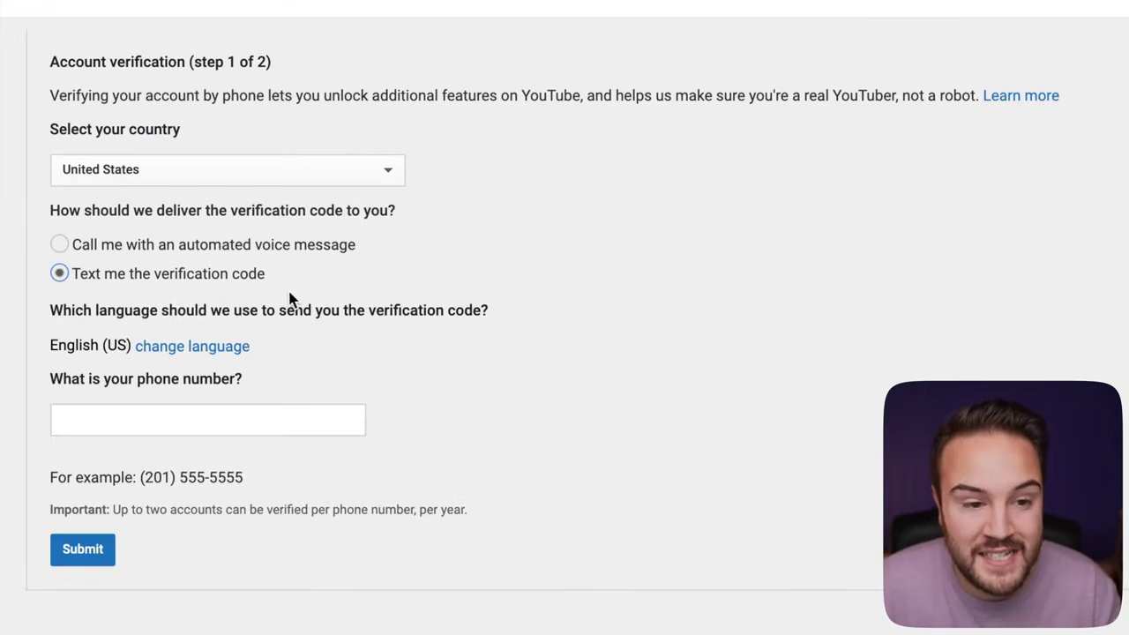
click(243, 421)
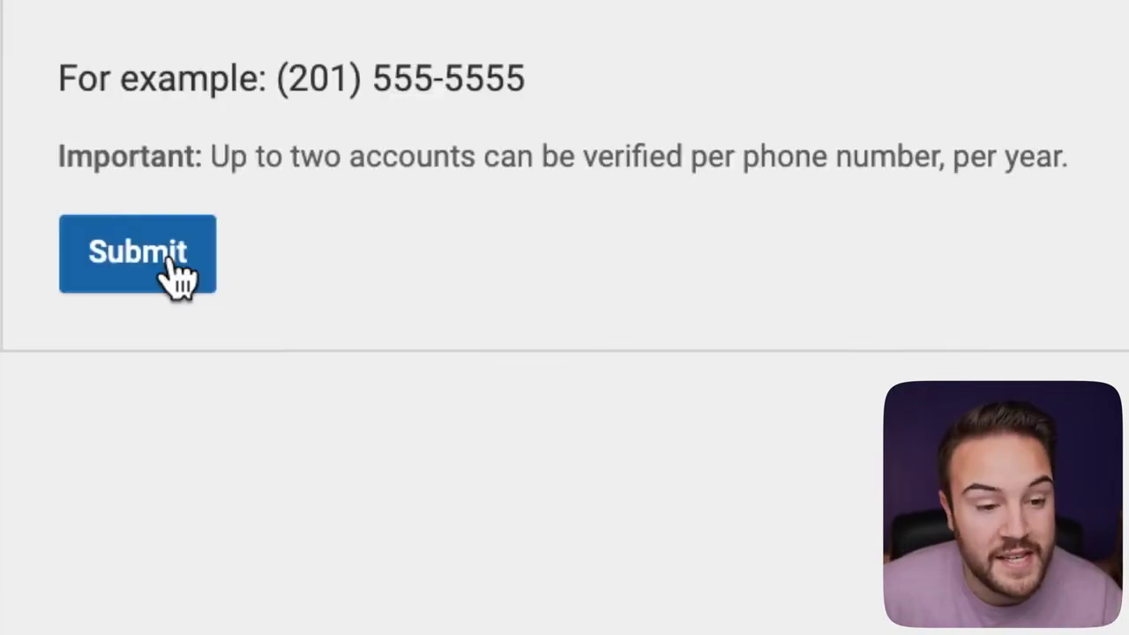
click(169, 265)
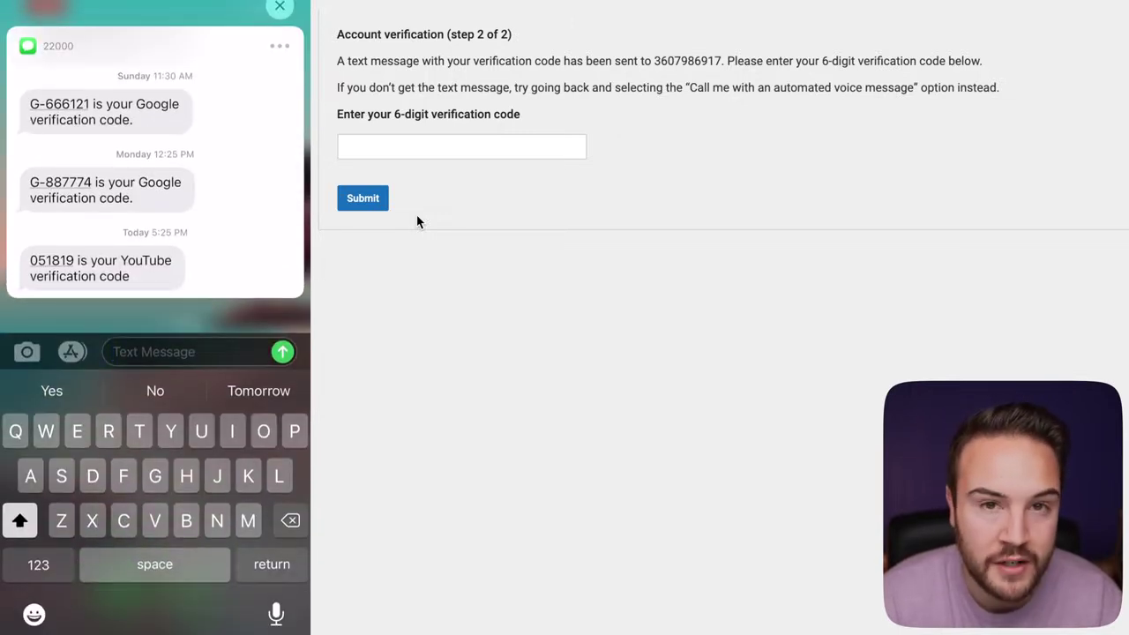
click(362, 198)
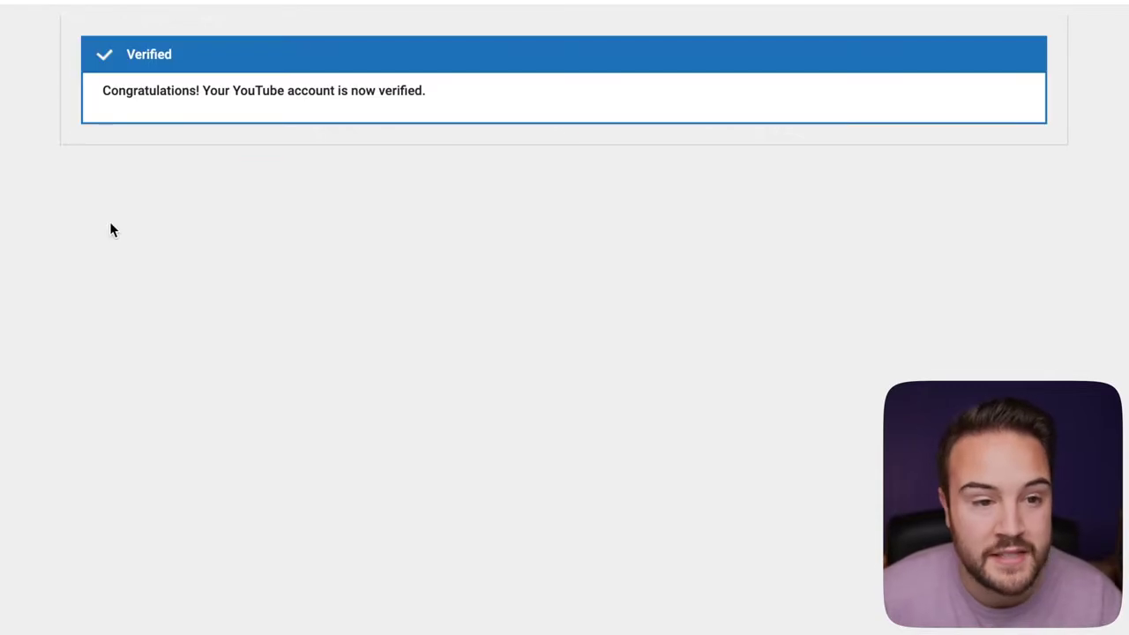